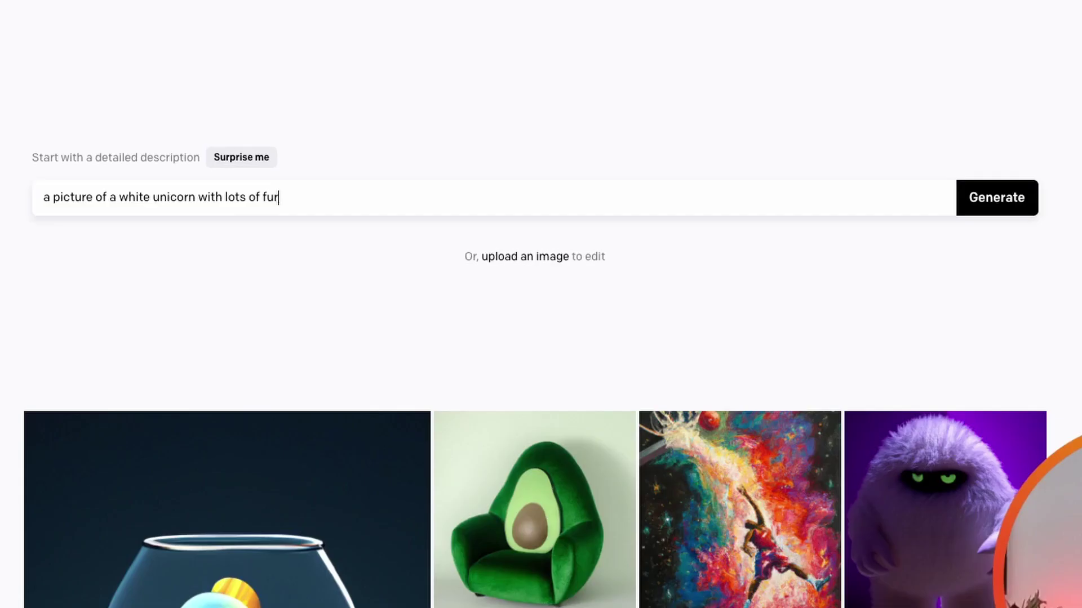
Step: Finish the DALL·E unicorn prompt with 'and red eyes in a pink room'
text(and red eyes and)
key(BackSpace)
key(BackSpace)
key(BackSpace)
text(in a pink room)
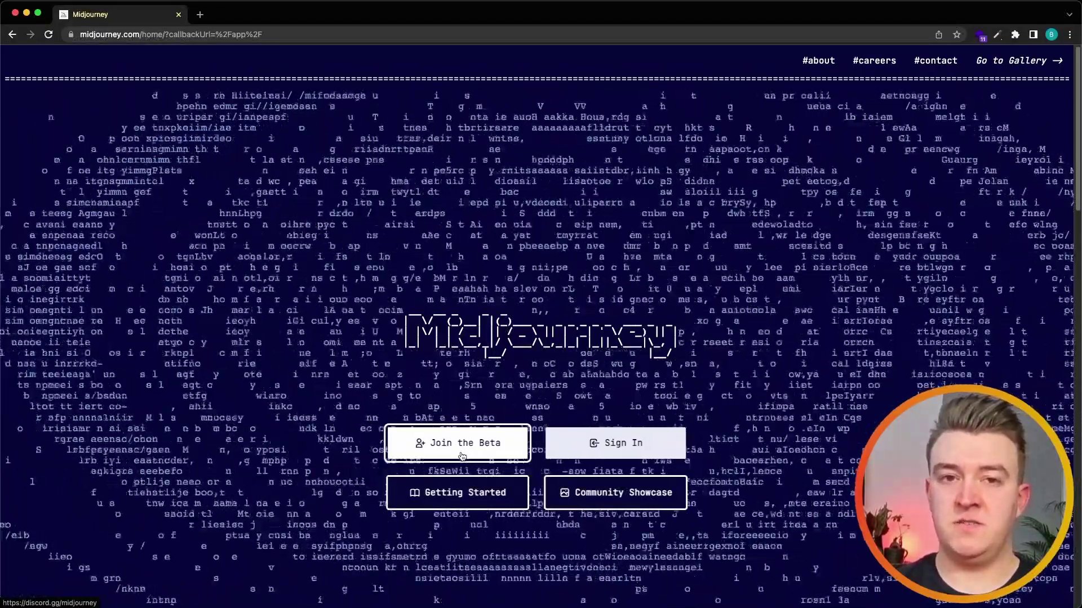
Step: Use Join the Beta to get the Midjourney Discord invitation
click(462, 455)
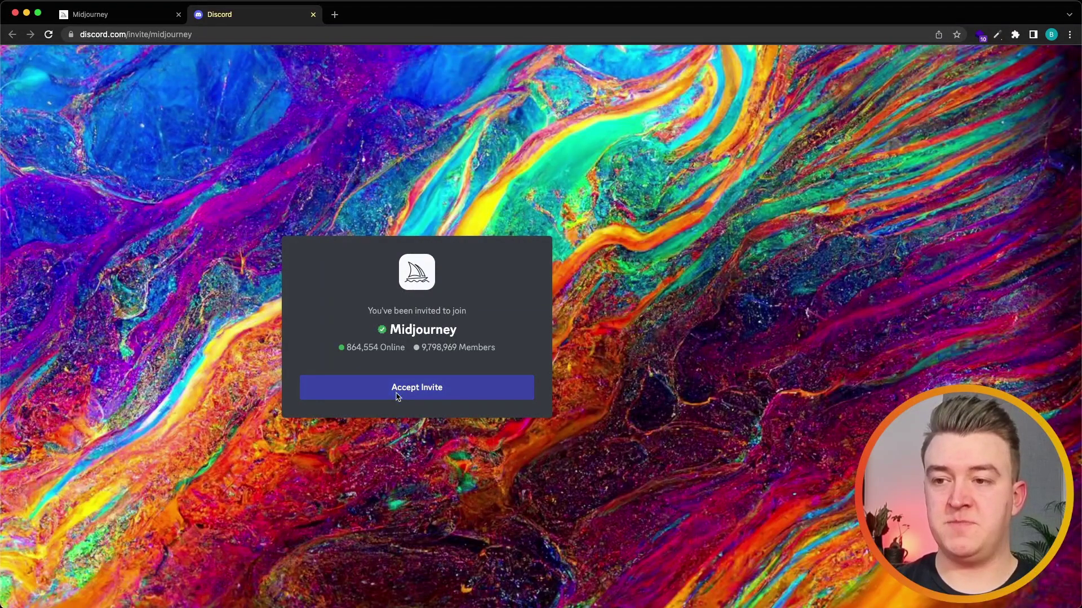
Step: Accept the Midjourney server invite and pick a channel from the Discord sidebar
click(398, 395)
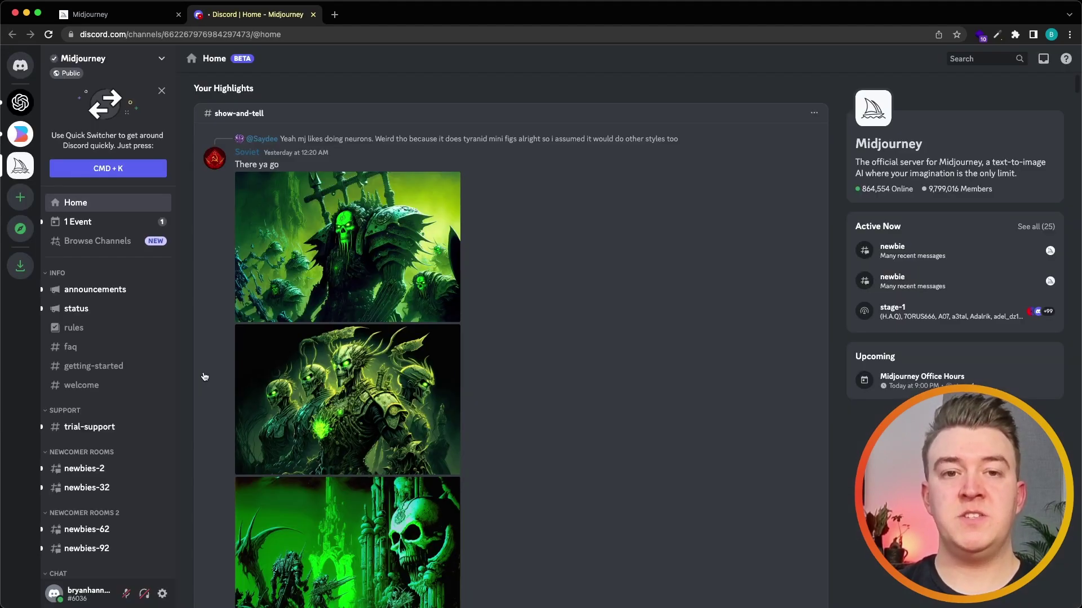
click(93, 366)
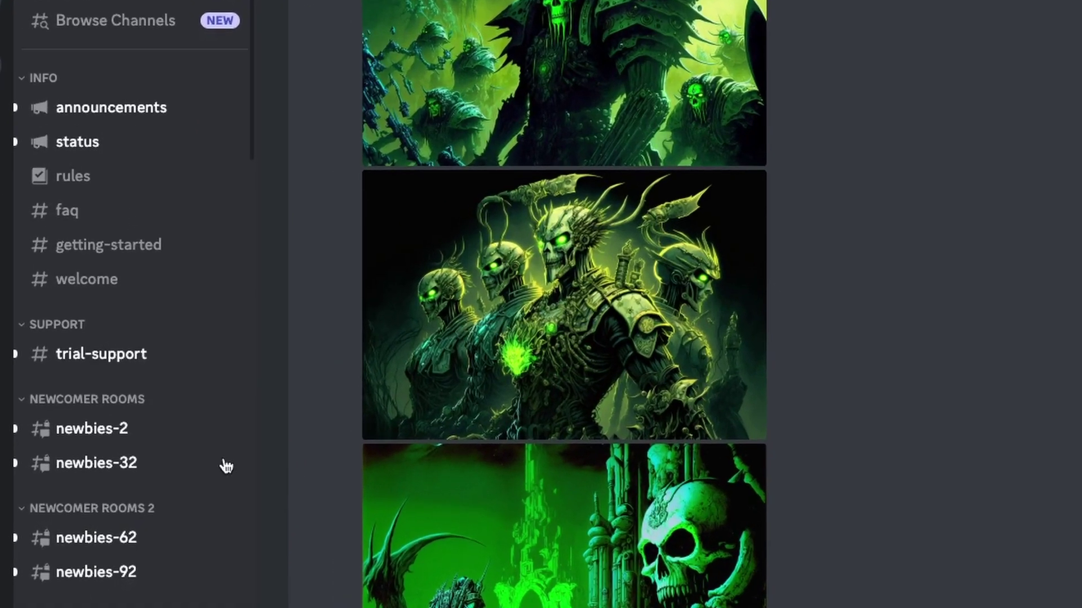
Step: Browse the Midjourney Bot image grids in newbies-2, then focus the message box
mouse_move(115, 474)
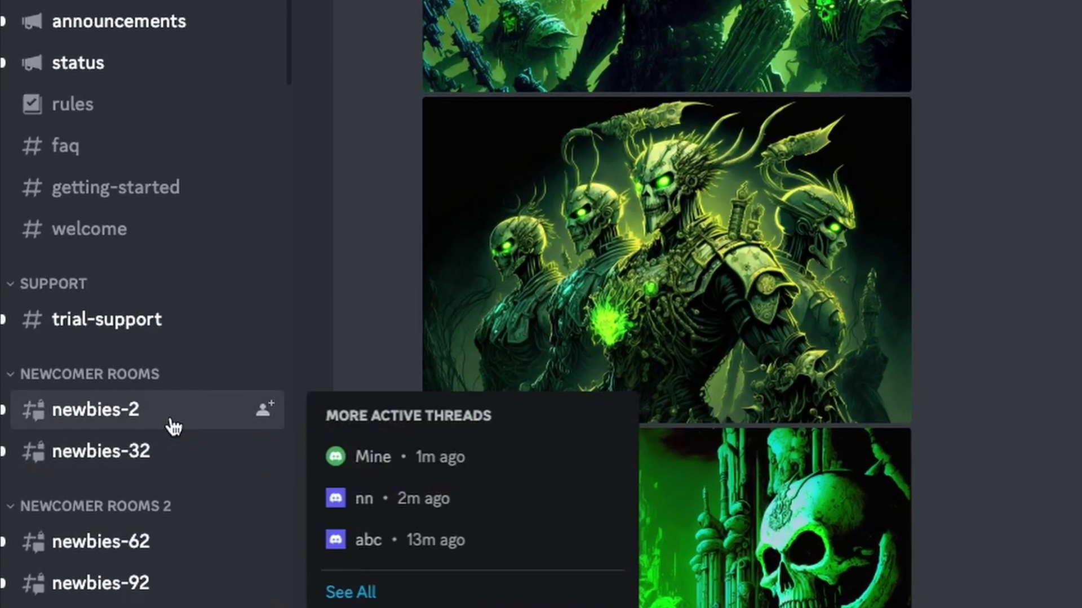
scroll(160, 419, down, 1)
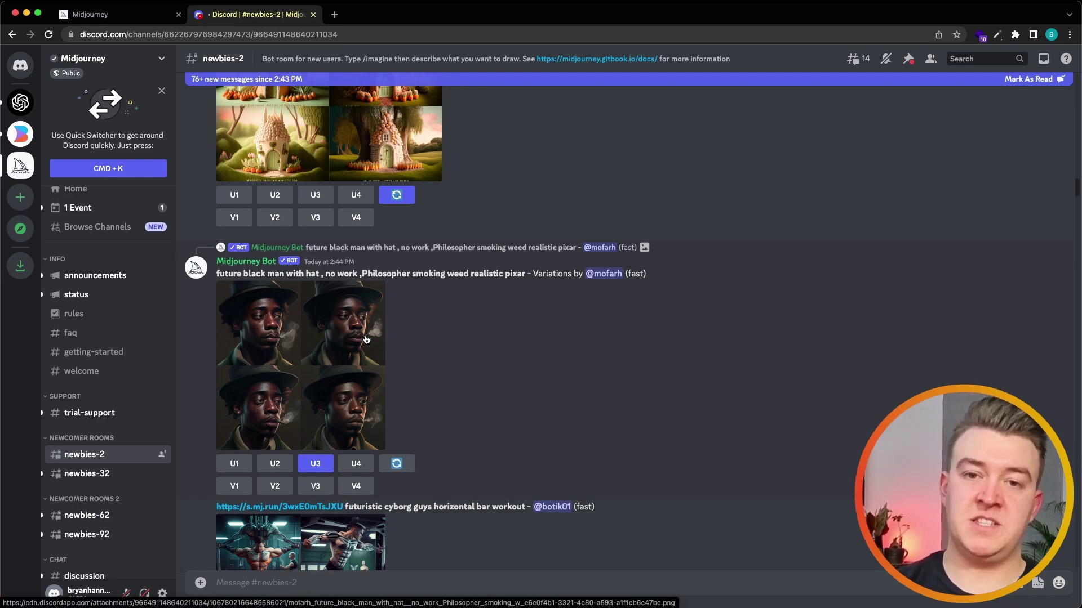
scroll(349, 440, down, 3)
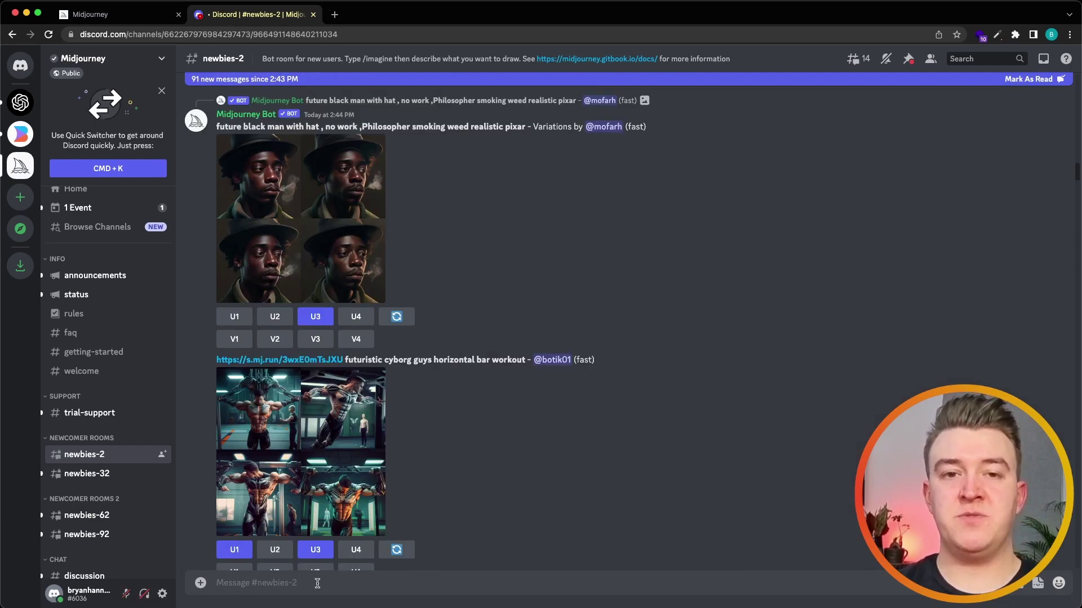
click(317, 584)
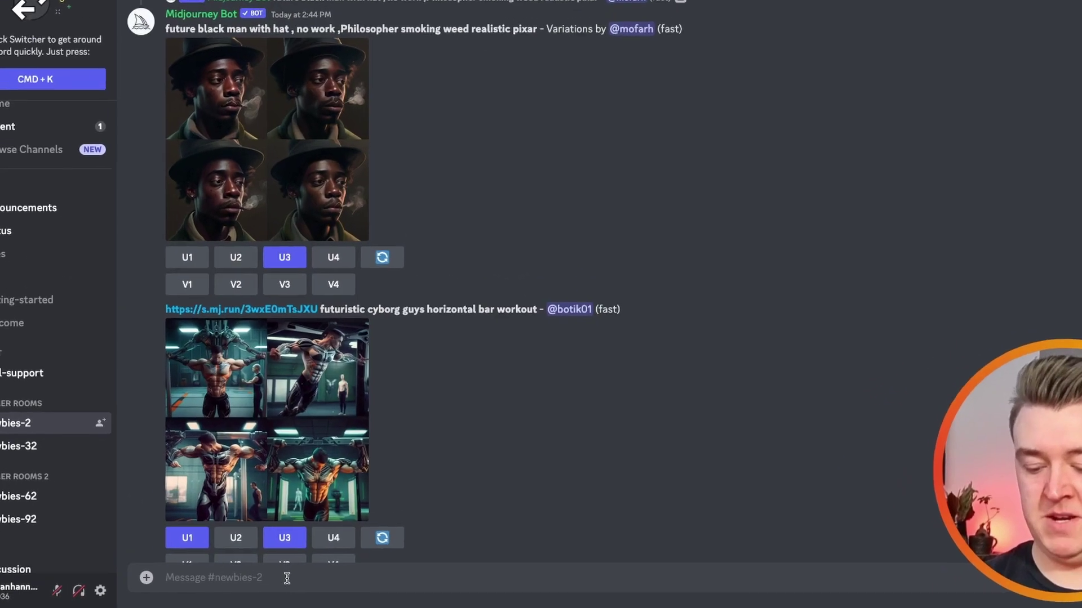
Step: Enter the /imagine slash command in the newbies-2 message box
text(/)
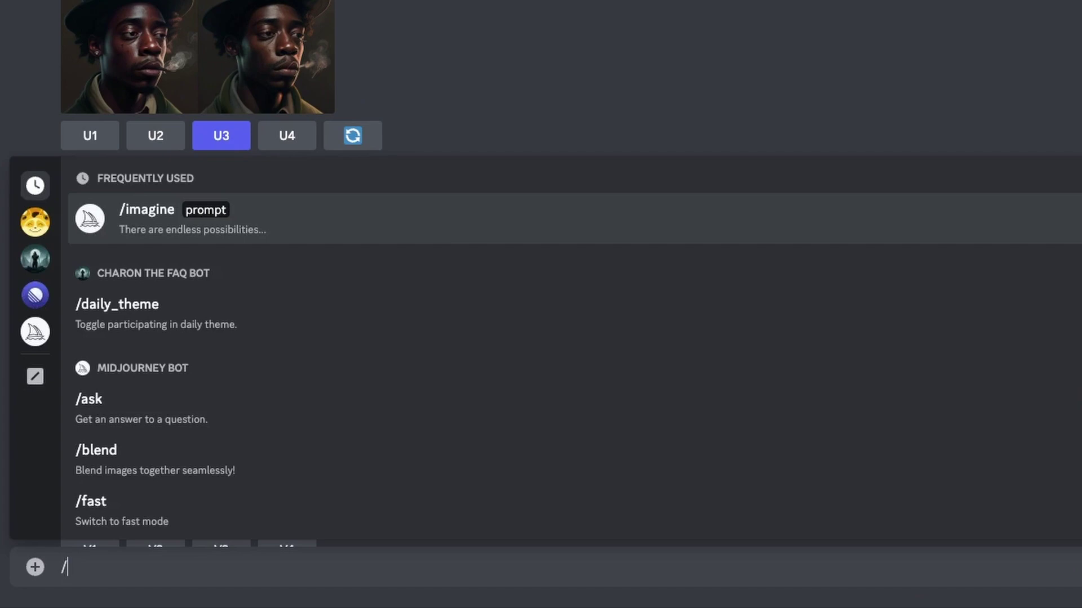
text(imagine)
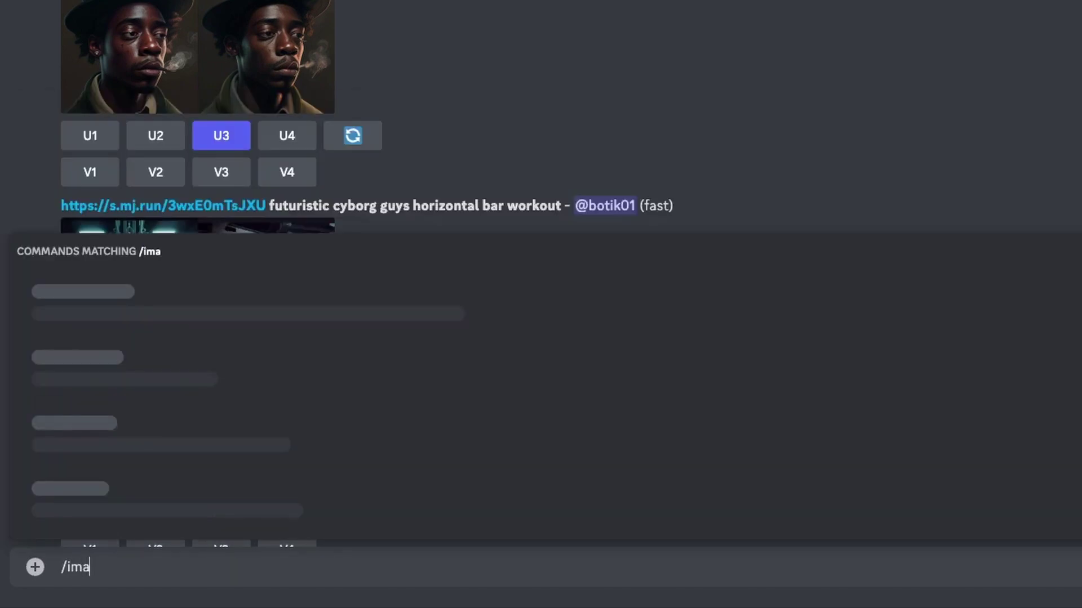
key(BackSpace)
text(ine)
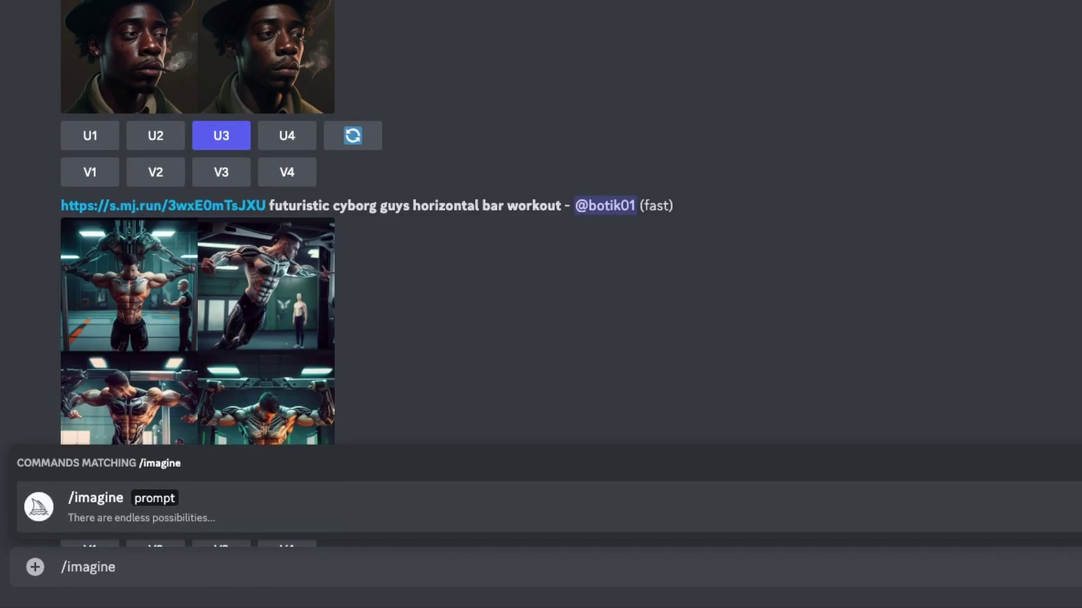
key(Tab)
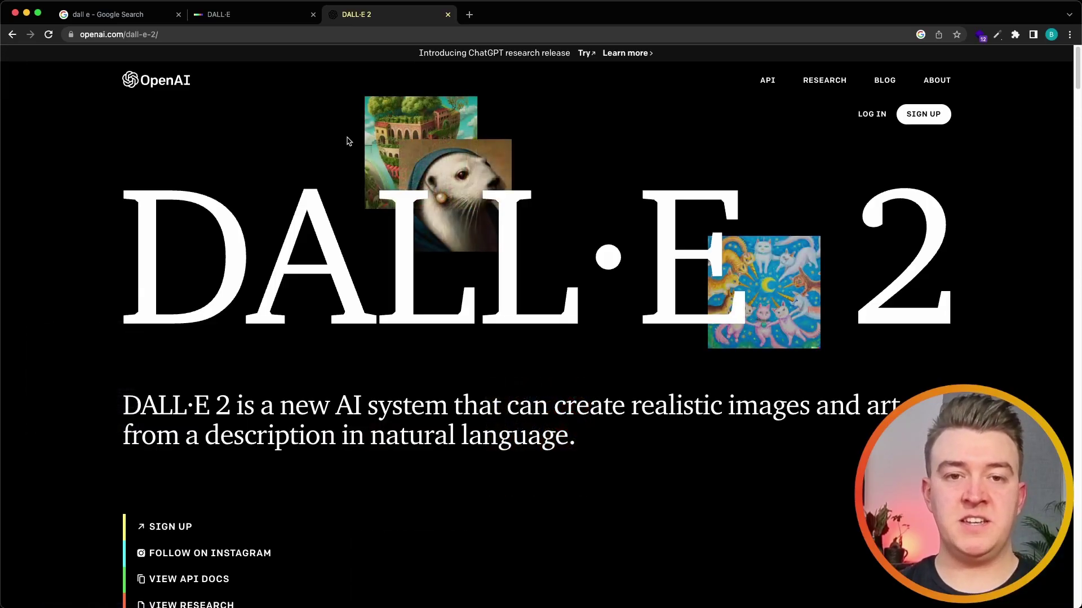
Step: Switch to the labs.openai.com DALL·E generator tab
click(235, 16)
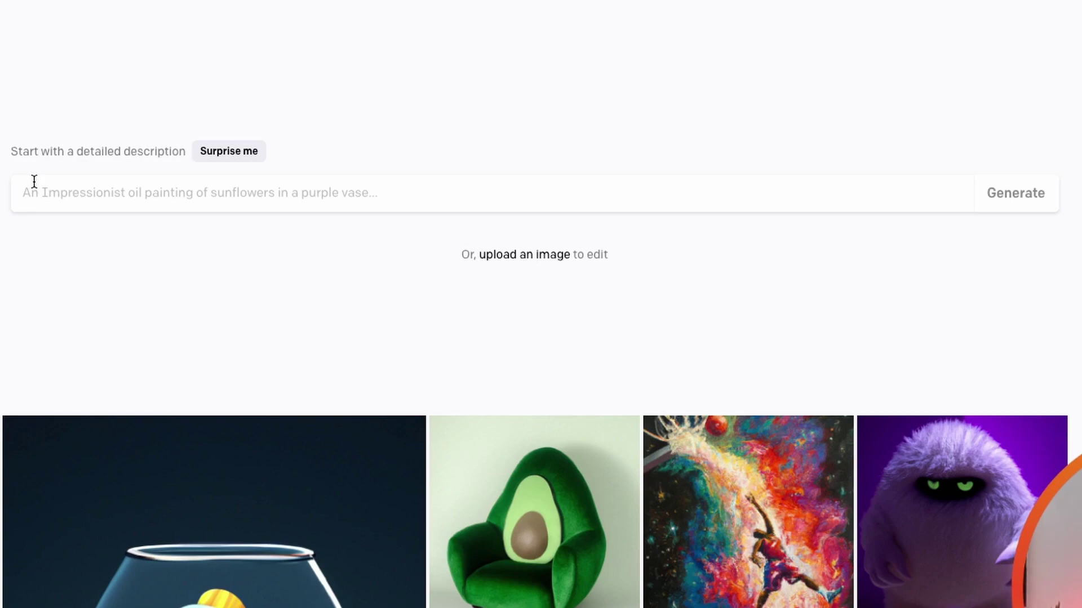
Step: Scroll through the sample gallery and back up to the empty description box
scroll(519, 526, down, 7)
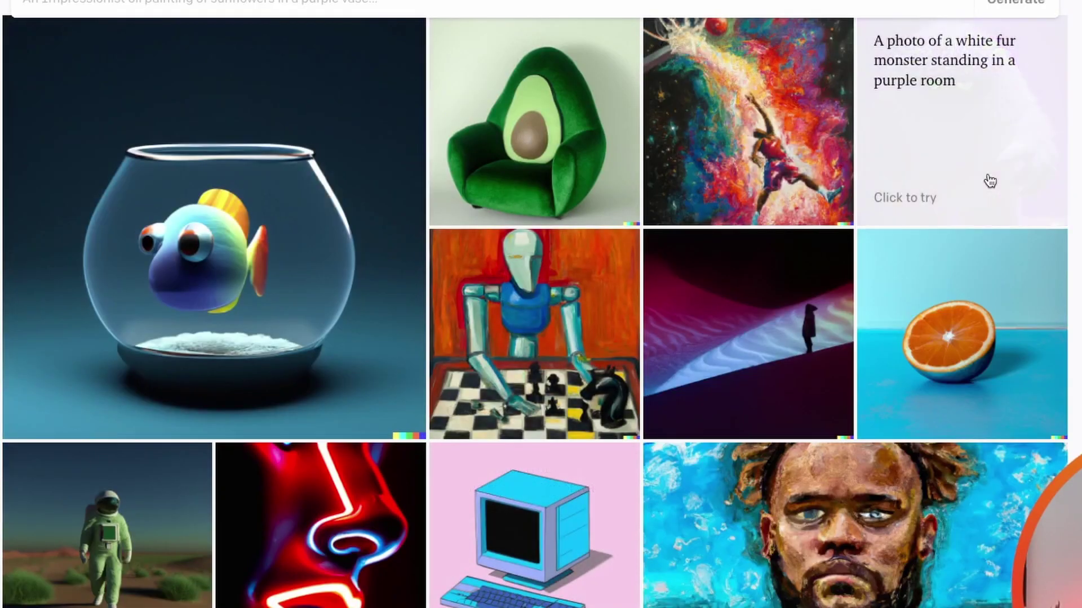
scroll(566, 394, down, 4)
scroll(241, 290, down, 7)
scroll(244, 285, up, 10)
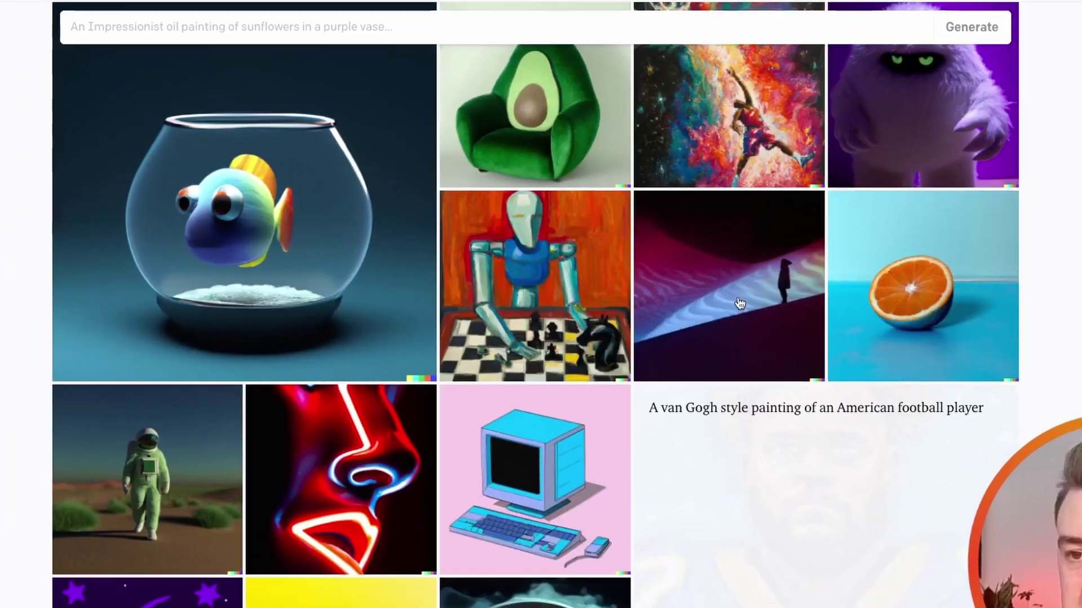
scroll(739, 304, up, 10)
click(337, 234)
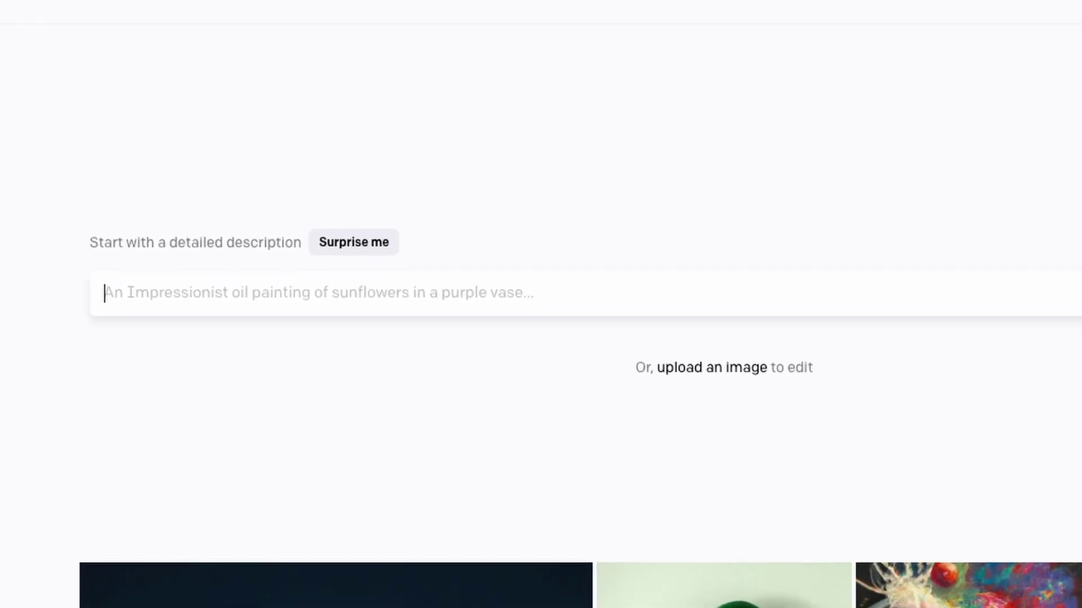
Step: Generate from 'a picture of a white unicorn with lots of fur and red eyes in a pink room'
text(a picture)
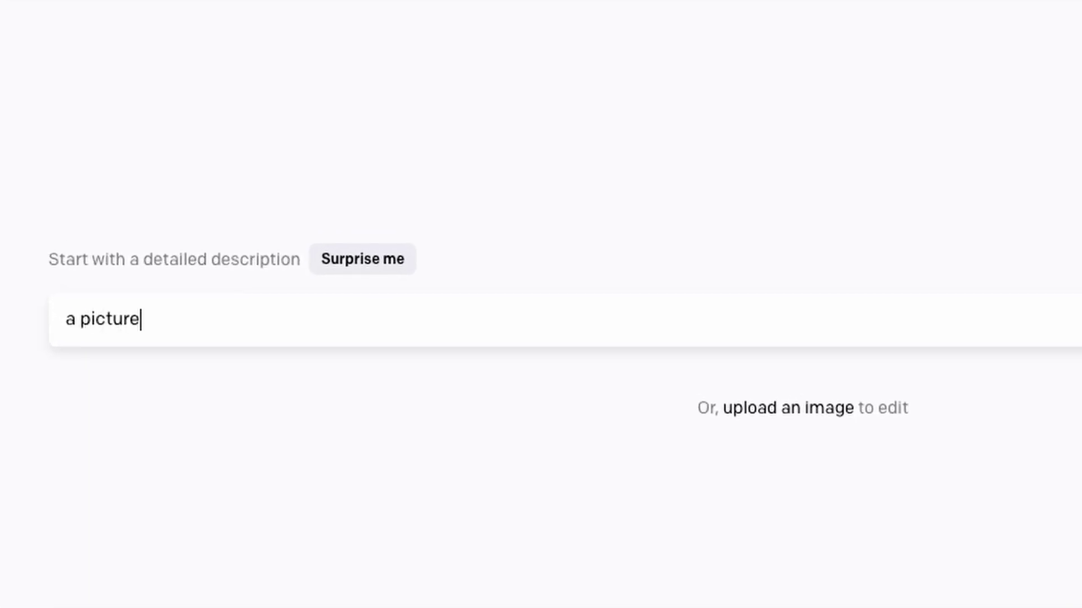
text( of a white uni)
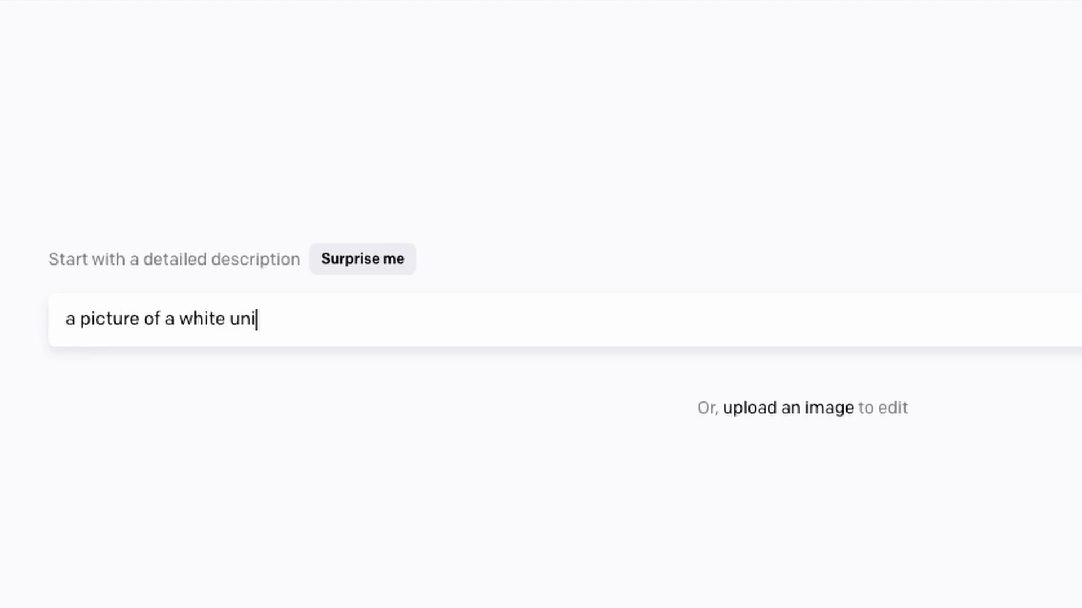
text(corn with l)
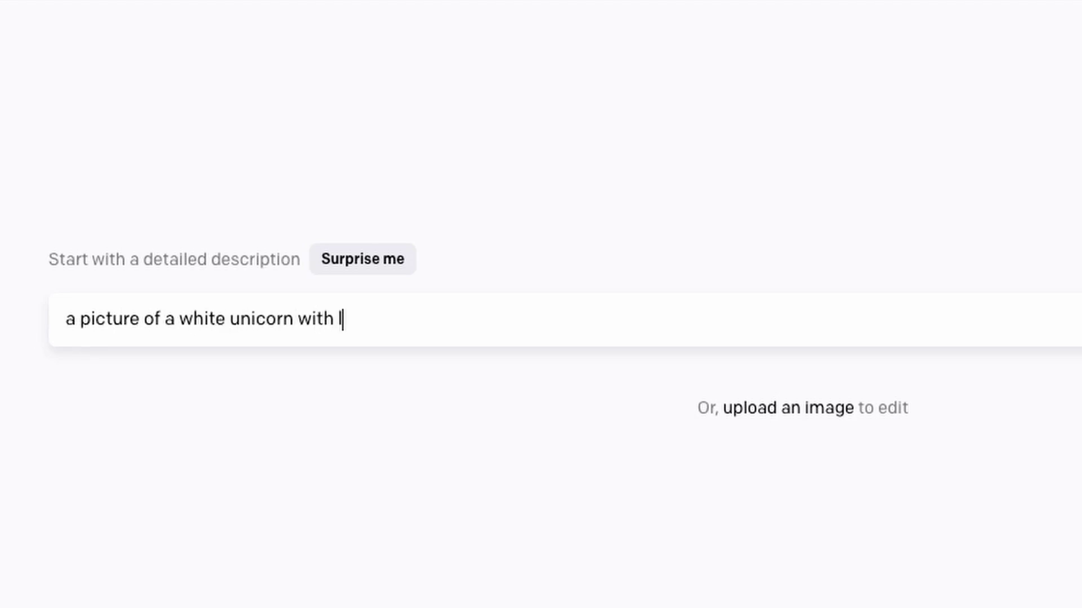
text(ots of fur )
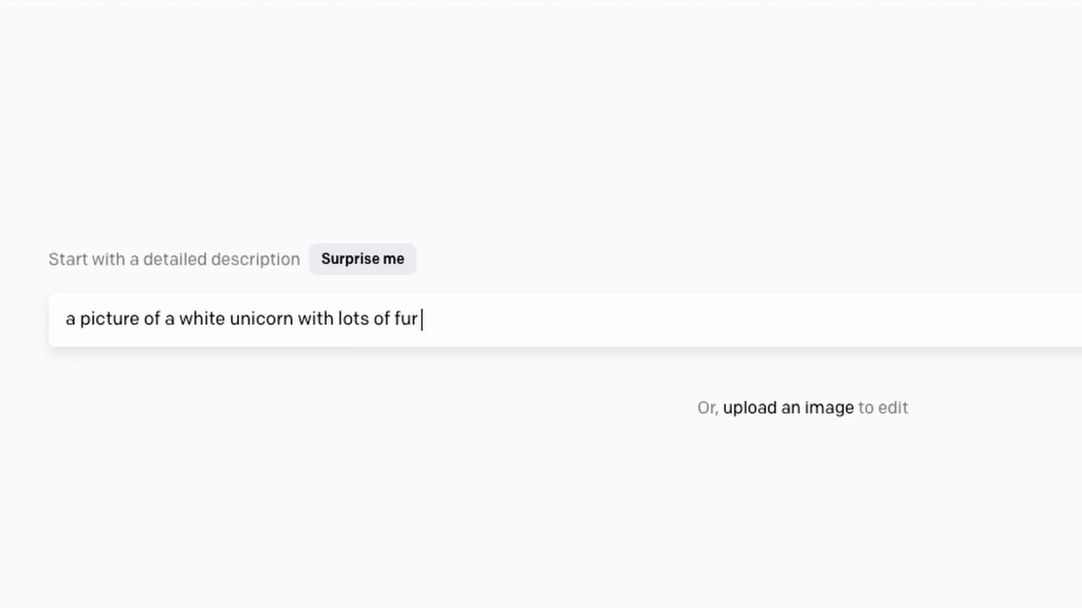
text(and red eyes and)
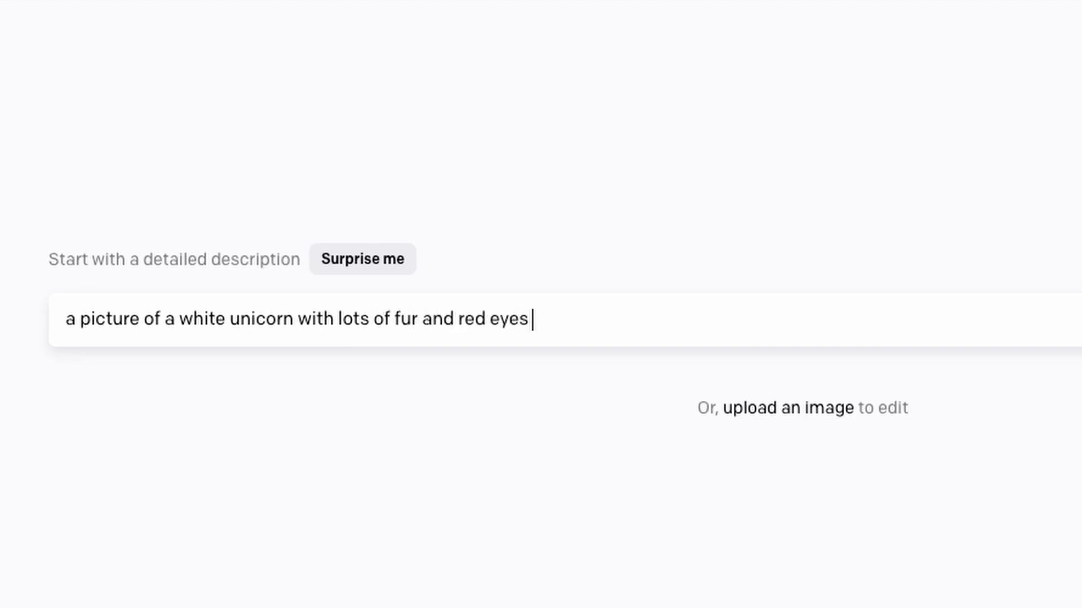
key(BackSpace)
key(BackSpace)
key(BackSpace)
text(in a pink room)
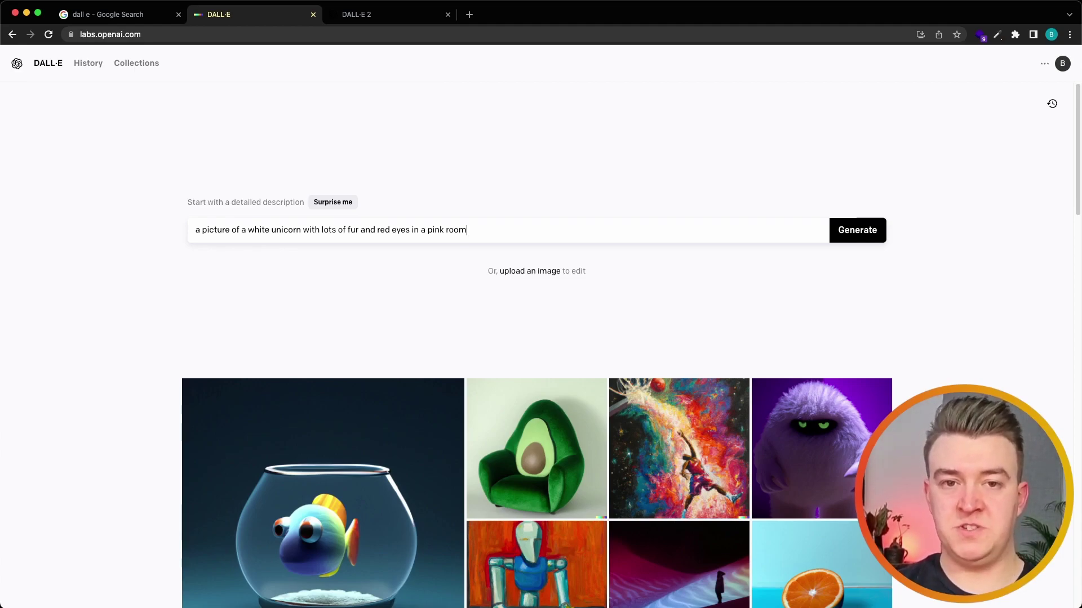
key(Return)
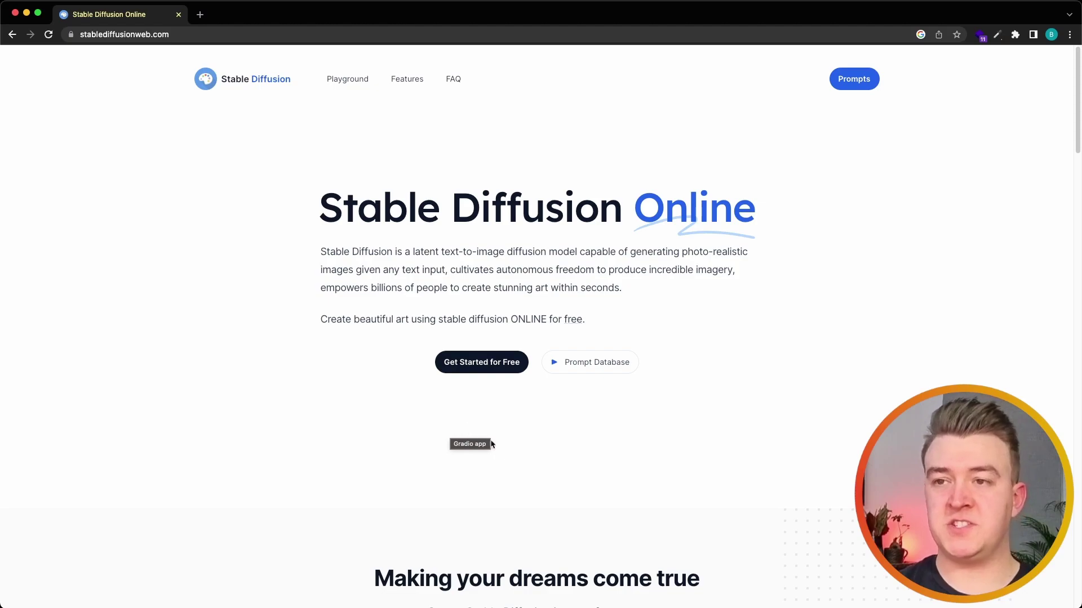
Step: Scroll down to the Playground and select the 'Enter your prompt' field
scroll(491, 444, down, 20)
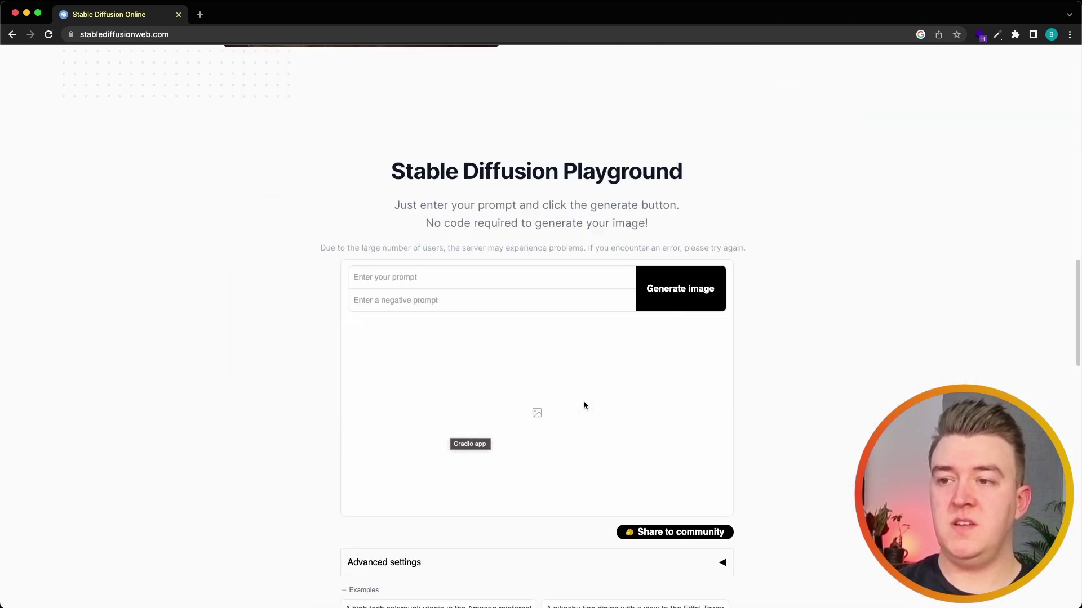
scroll(585, 405, down, 1)
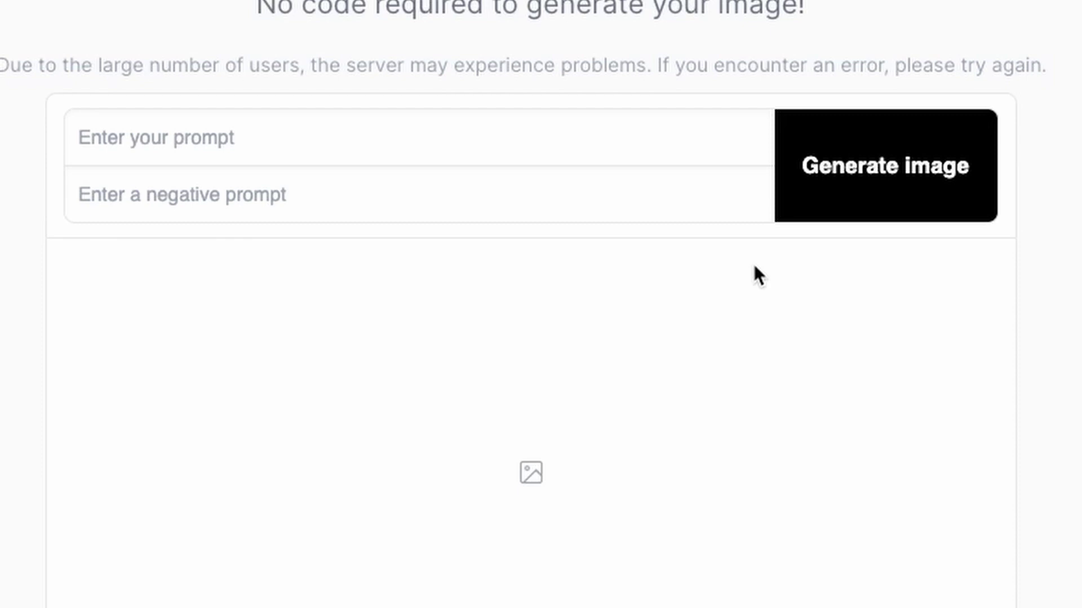
click(364, 135)
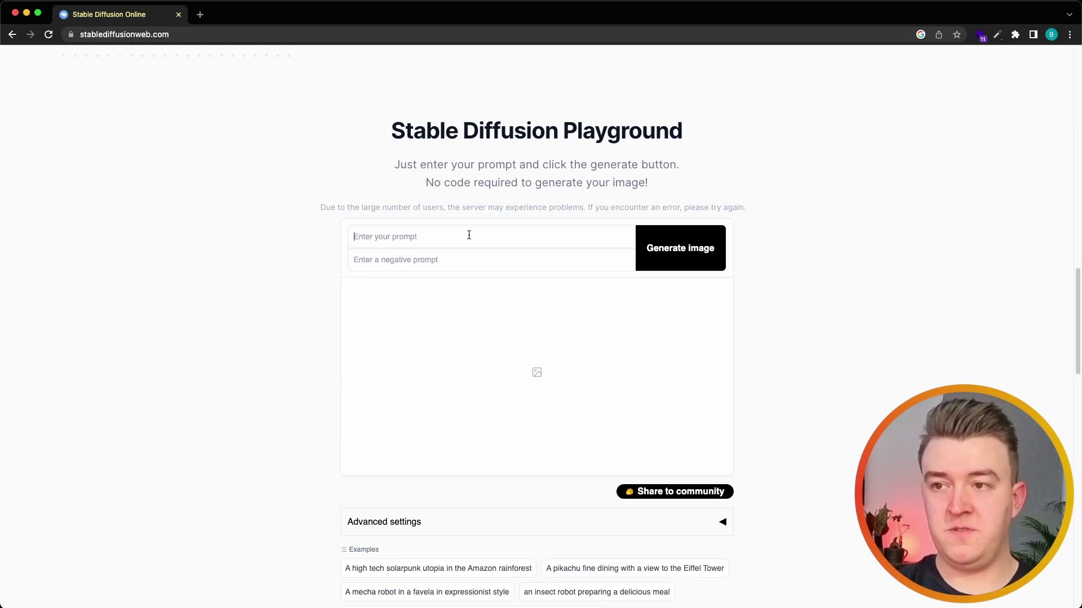
Step: Generate from the furry red-eyed white unicorn prompt with 'blue eyes' as negative prompt
text(picture of a white unicorn with lots of fur and red eyes in a pink room)
key(Tab)
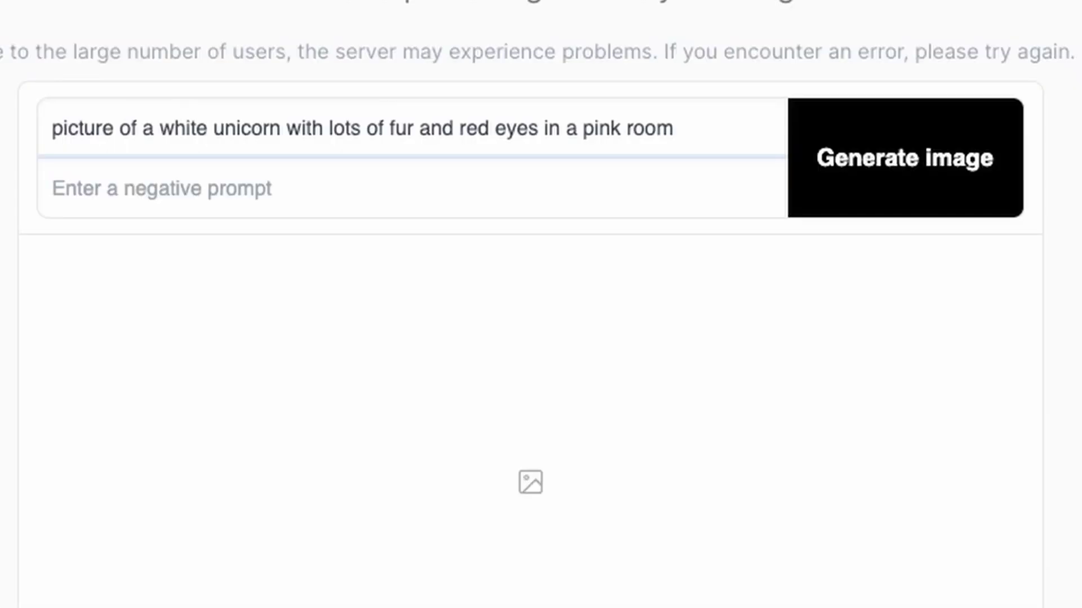
text(blue eye)
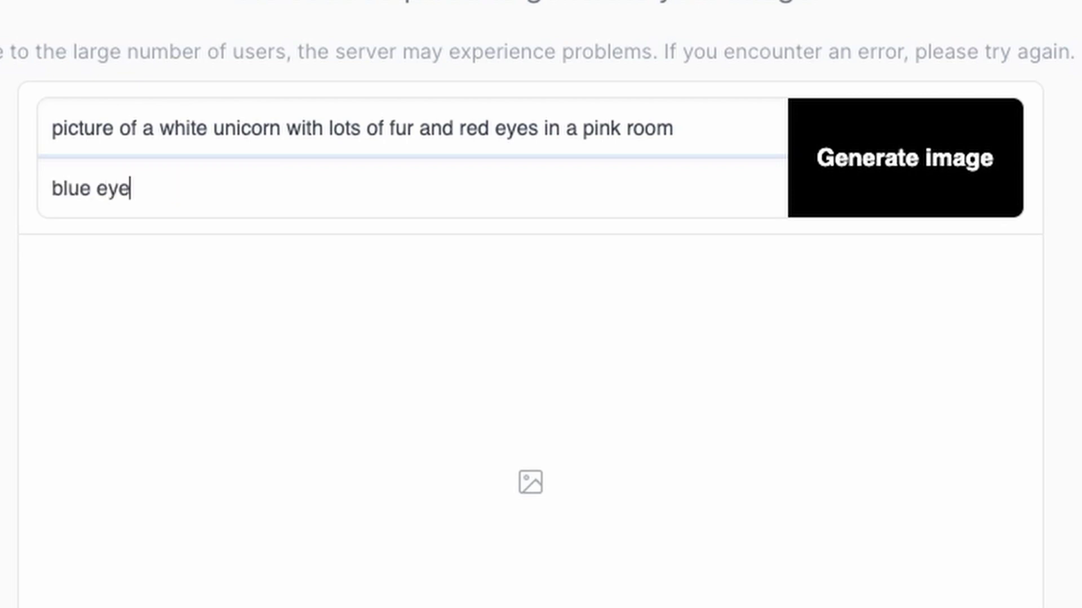
text(s)
click(936, 205)
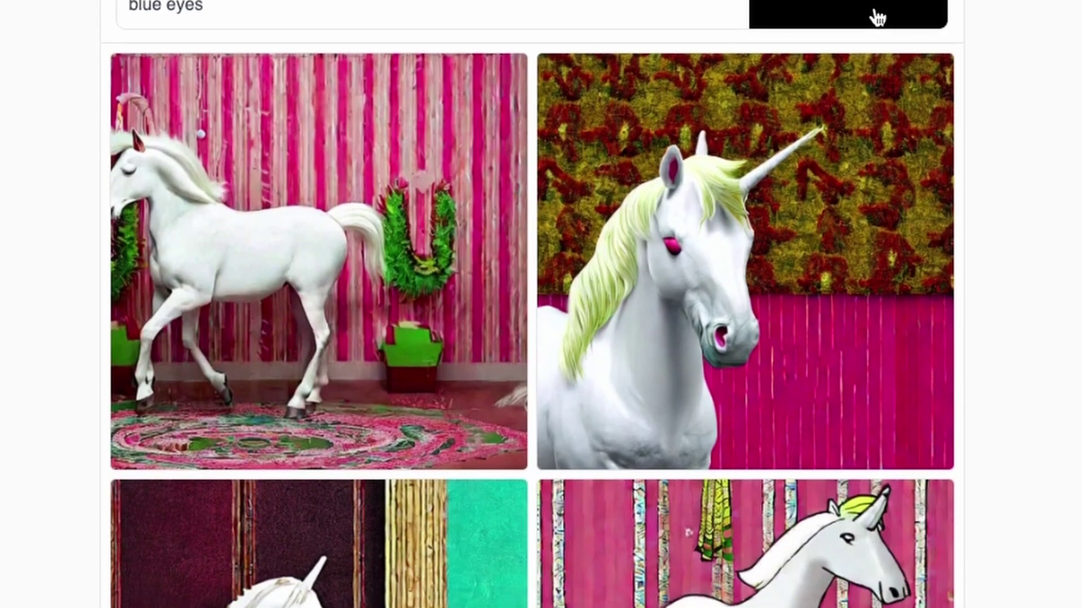